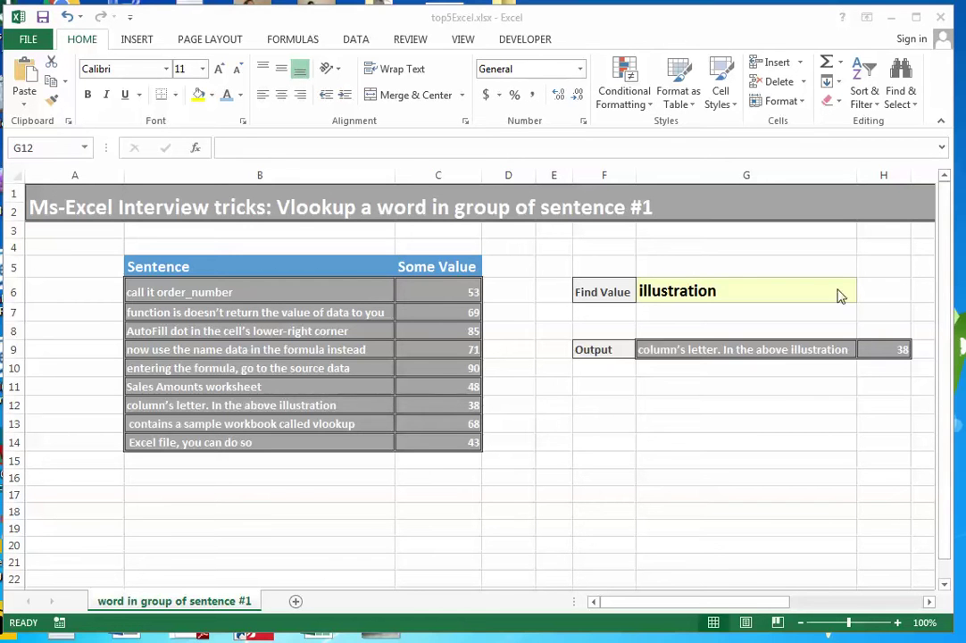
Step: Begin a VLOOKUP formula in cell G12 using the Find Value cell G6 as the lookup value
{"action": "left_click", "coordinate": [742, 289]}
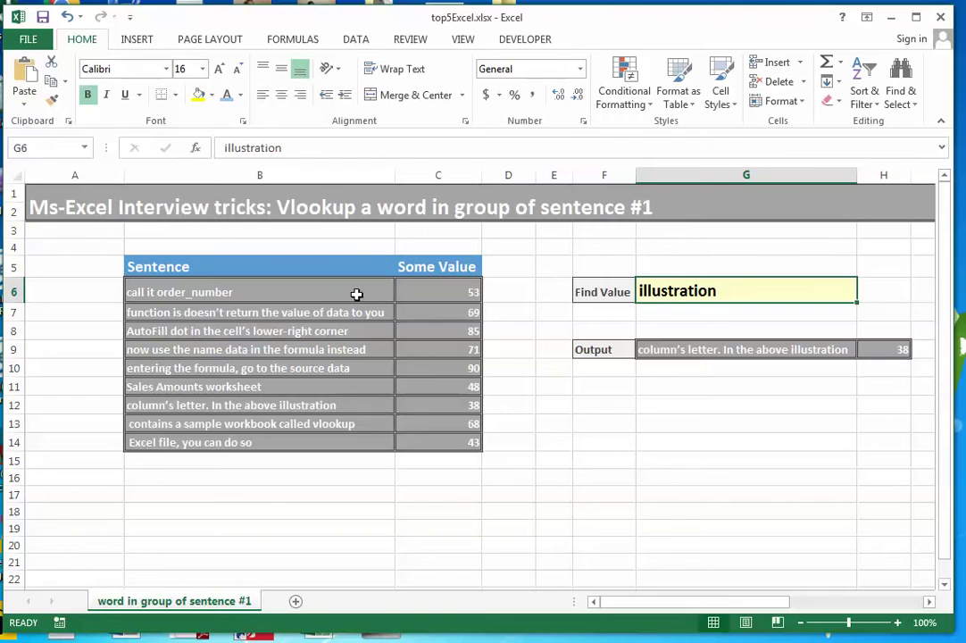
{"action": "left_click_drag", "start_coordinate": [188, 286], "coordinate": [205, 438]}
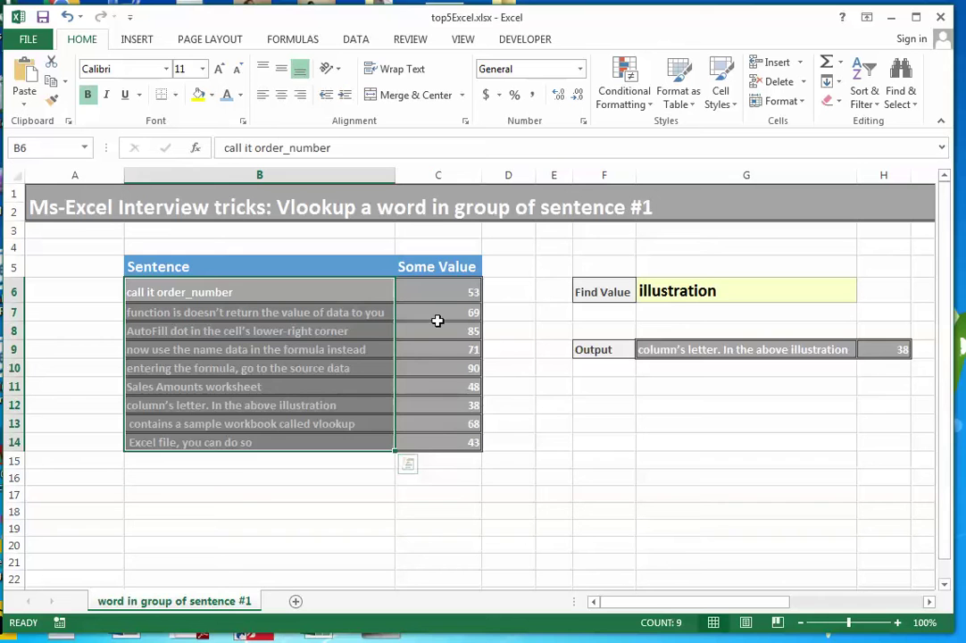
{"action": "left_click", "coordinate": [699, 399]}
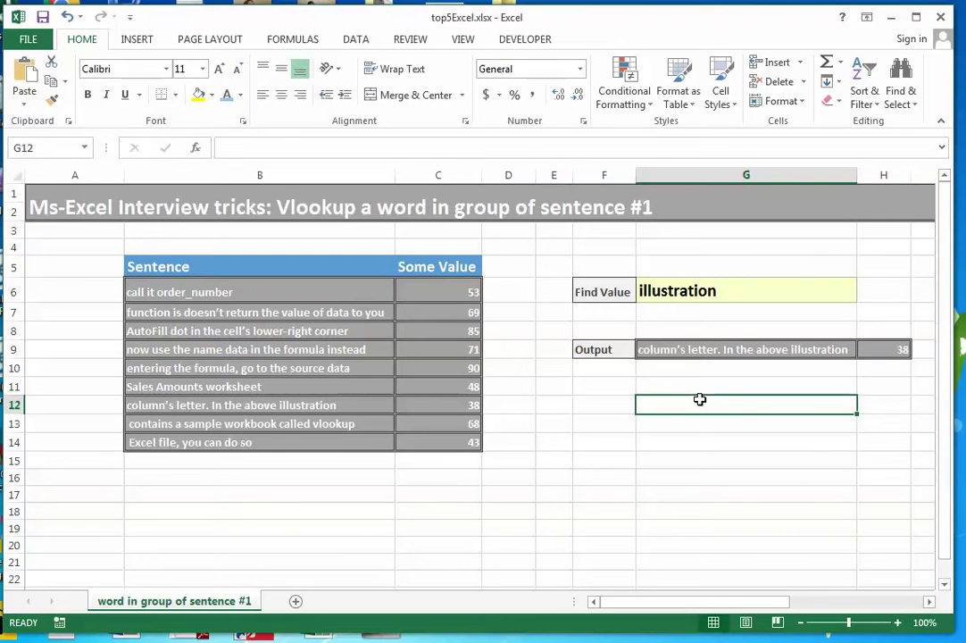
{"action": "type", "text": "=vl"}
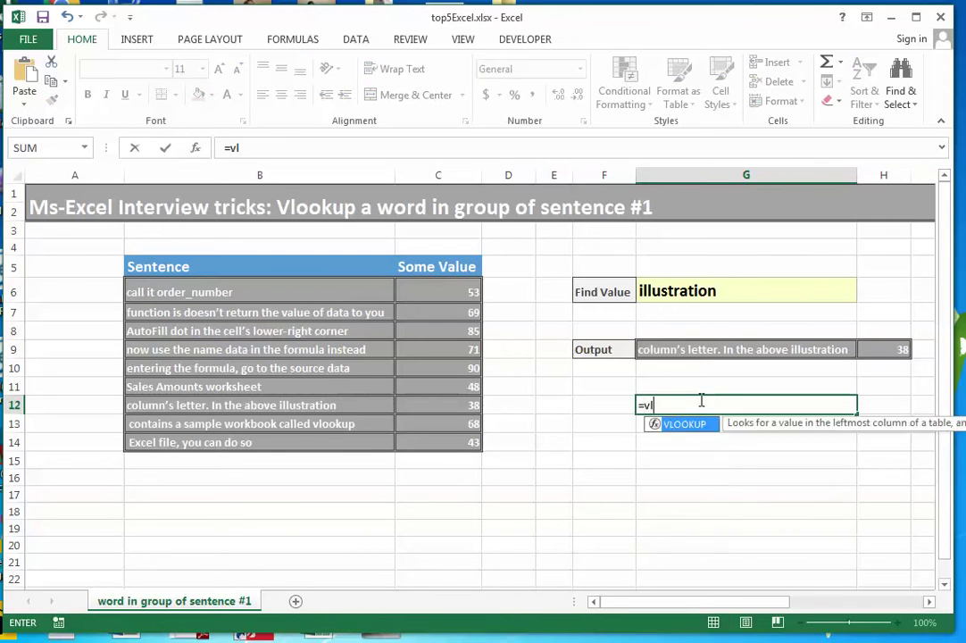
{"action": "key", "text": "Tab"}
{"action": "key", "text": "Up"}
{"action": "key", "text": "Up"}
{"action": "key", "text": "Up"}
{"action": "key", "text": "Up"}
{"action": "key", "text": "Up"}
{"action": "key", "text": "Up"}
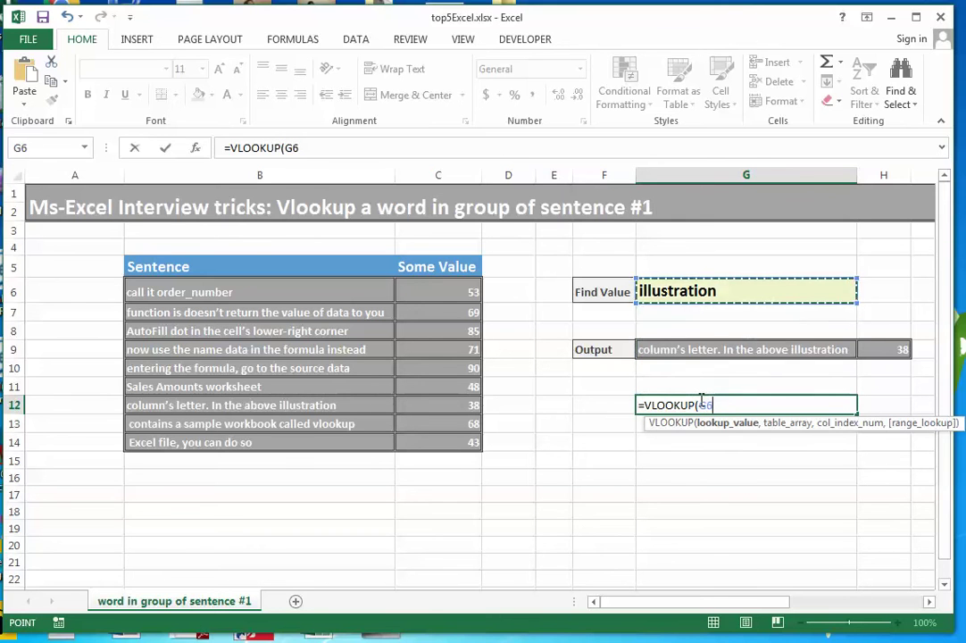
Step: Set the table array of the G12 formula to the absolute range $B$6:$C$14
{"action": "type", "text": ","}
{"action": "key", "text": "Left"}
{"action": "key", "text": "Left"}
{"action": "key", "text": "Left"}
{"action": "key", "text": "Left"}
{"action": "key", "text": "Left"}
{"action": "key", "text": "Left"}
{"action": "key", "text": "Up"}
{"action": "key", "text": "Up"}
{"action": "key", "text": "Up"}
{"action": "key", "text": "Up"}
{"action": "key", "text": "Up"}
{"action": "key", "text": "Right"}
{"action": "key", "text": "Up"}
{"action": "key", "text": "shift+Down"}
{"action": "key", "text": "shift+Down"}
{"action": "key", "text": "shift+Down"}
{"action": "key", "text": "shift+Down"}
{"action": "key", "text": "shift+Down"}
{"action": "key", "text": "shift+Down"}
{"action": "key", "text": "shift+Down"}
{"action": "key", "text": "shift+Down"}
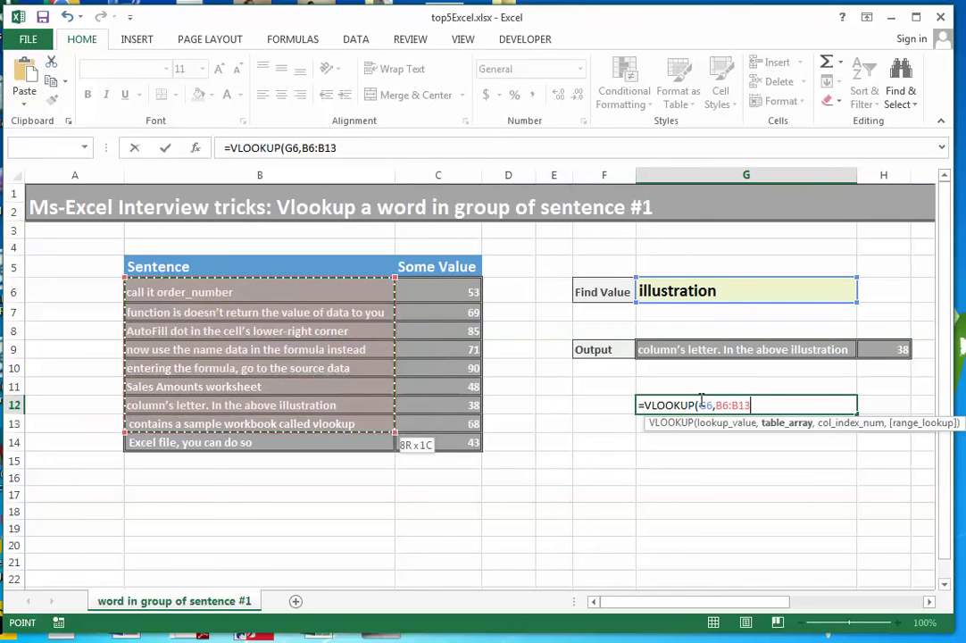
{"action": "key", "text": "shift+Right"}
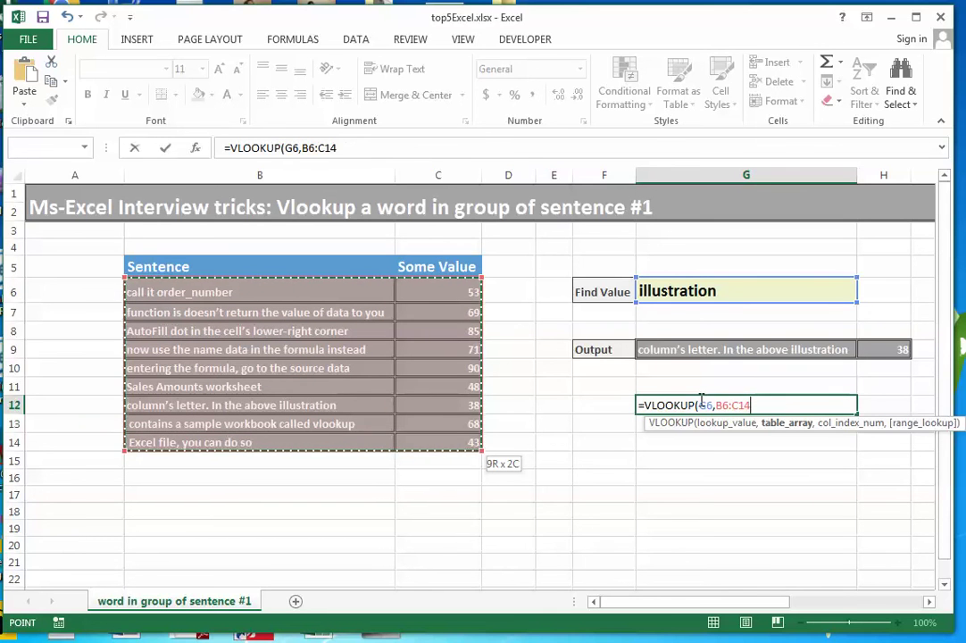
{"action": "key", "text": "F4"}
Step: Complete the G12 formula with column index 1 and 0 for exact match
{"action": "type", "text": ",1,"}
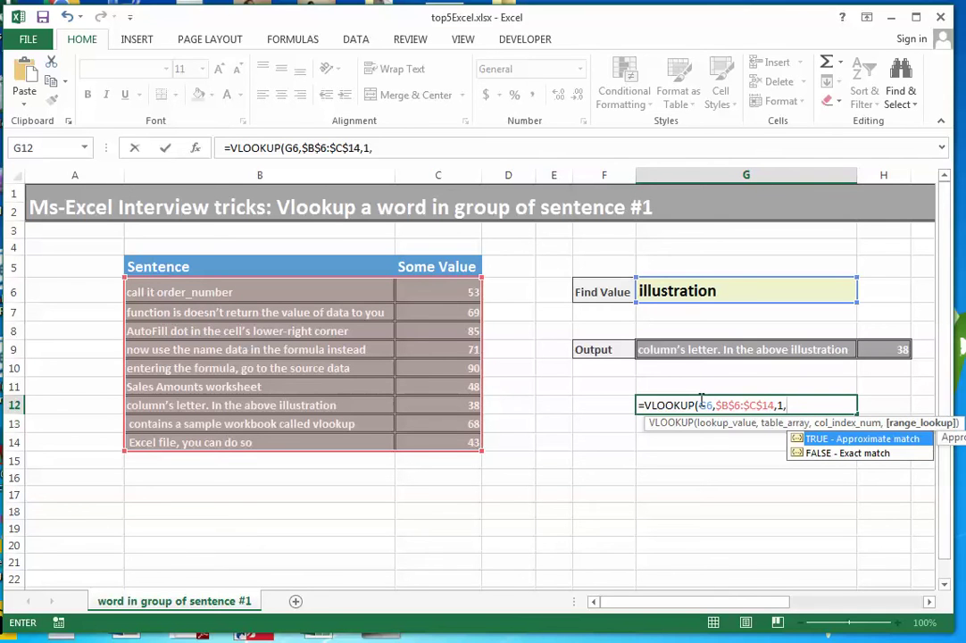
{"action": "type", "text": "0)"}
{"action": "key", "text": "Return"}
{"action": "left_click", "coordinate": [700, 399]}
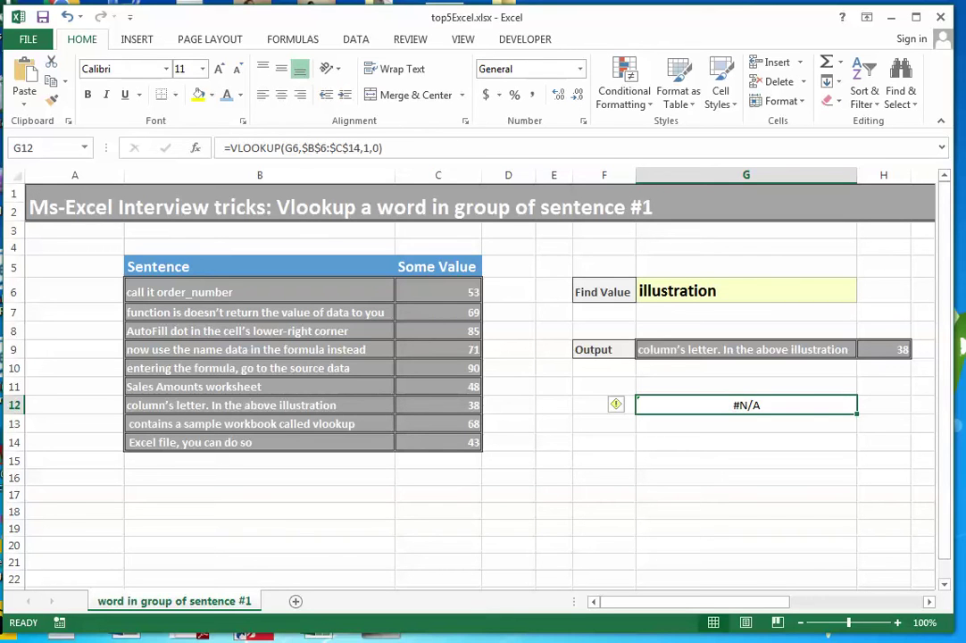
Step: Check the existing output formula in G9 and clear the trial VLOOKUP from G12
{"action": "left_click", "coordinate": [690, 356]}
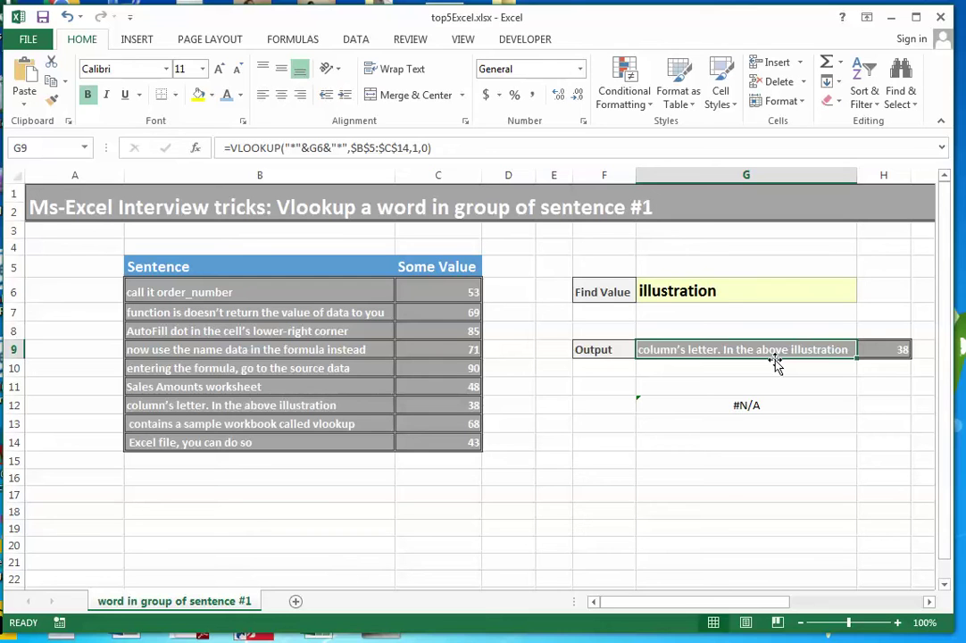
{"action": "left_click", "coordinate": [778, 406]}
{"action": "key", "text": "Delete"}
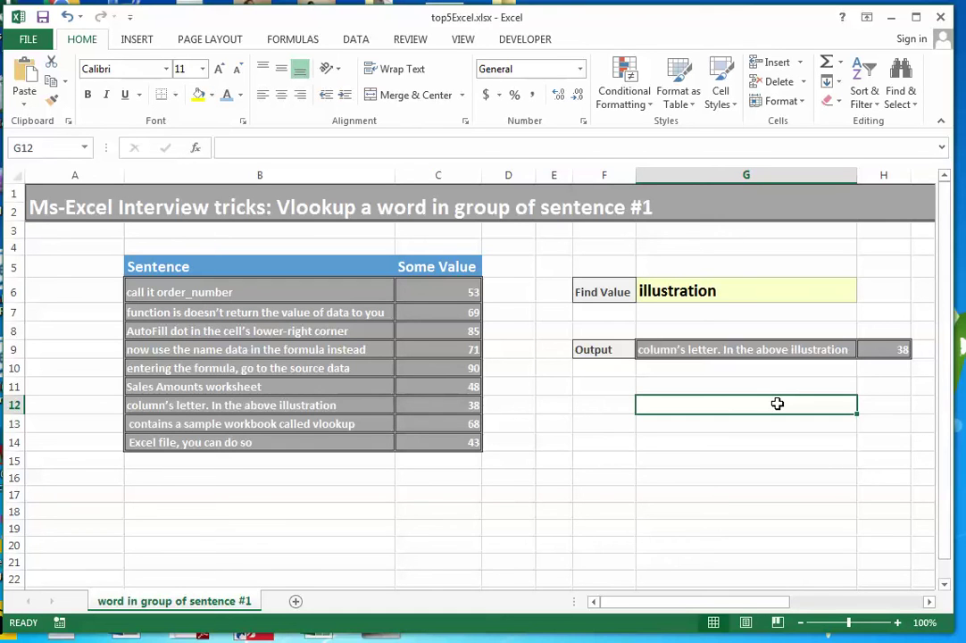
Step: Review the G9 formula and begin a VLOOKUP in G11 with the wildcard lookup value "*"&G6&"*"
{"action": "left_click", "coordinate": [760, 346]}
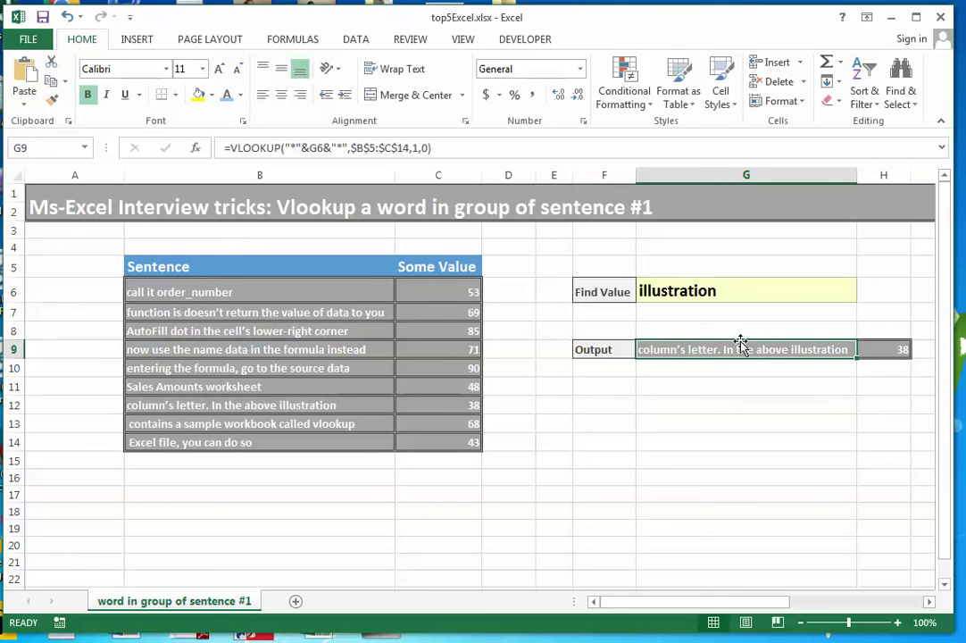
{"action": "left_click", "coordinate": [393, 150]}
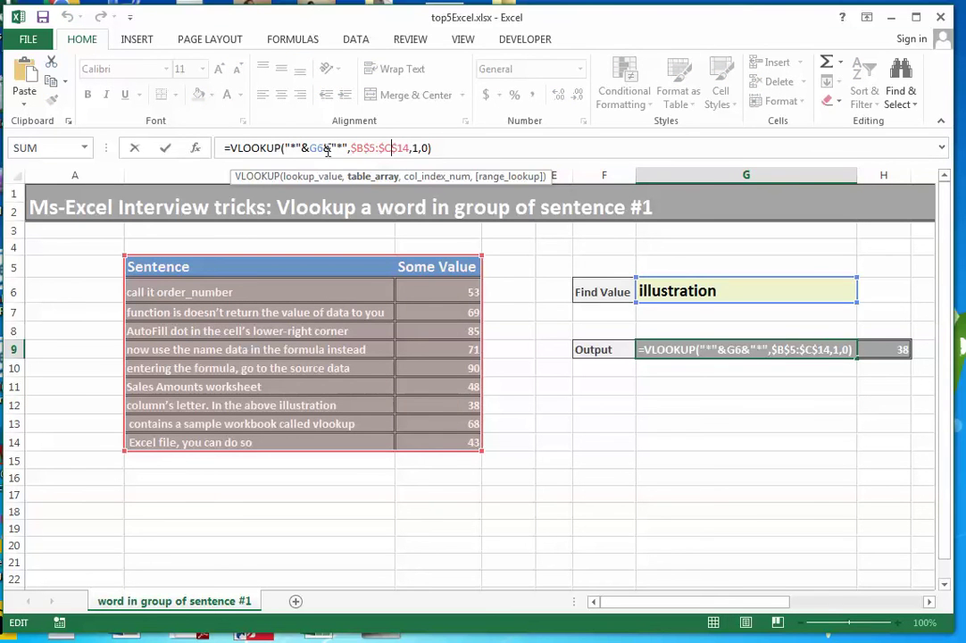
{"action": "left_click", "coordinate": [697, 388]}
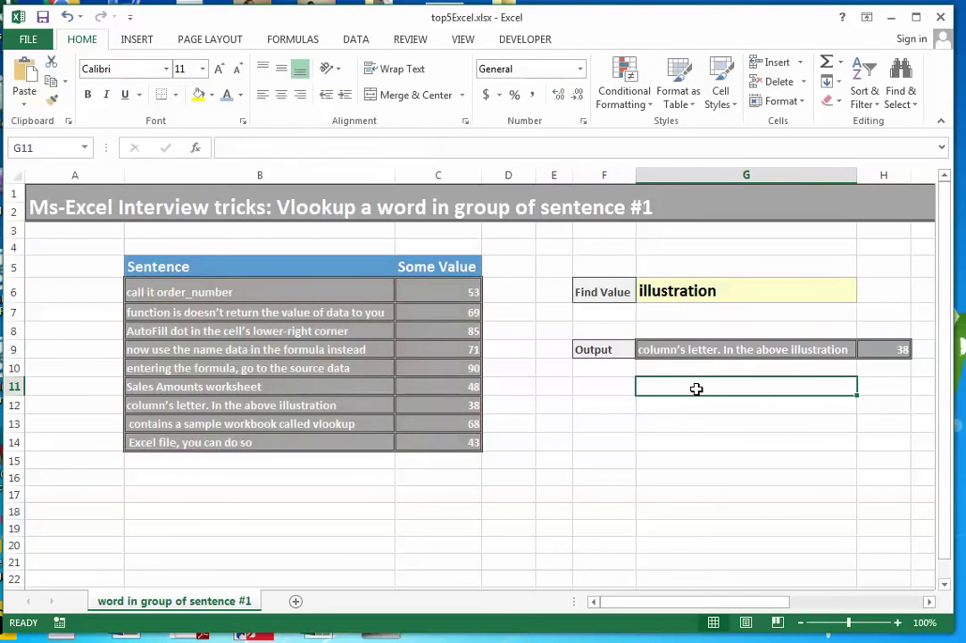
{"action": "type", "text": "=vlo"}
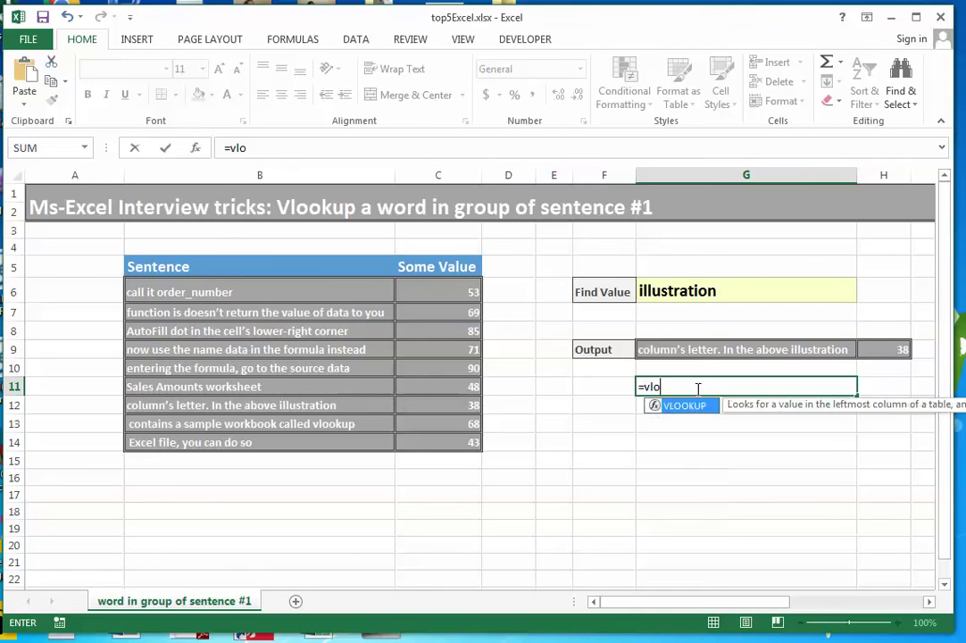
{"action": "key", "text": "Tab"}
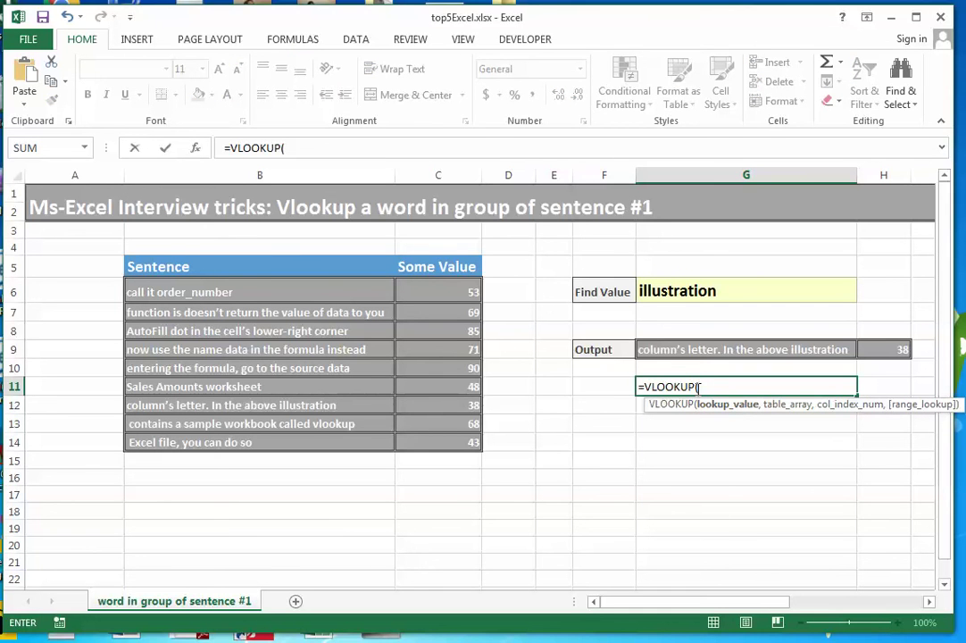
{"action": "type", "text": "\"*\"&"}
{"action": "key", "text": "Up"}
{"action": "key", "text": "Up"}
{"action": "key", "text": "Up"}
{"action": "key", "text": "Up"}
{"action": "key", "text": "Up"}
{"action": "type", "text": "&\"*"}
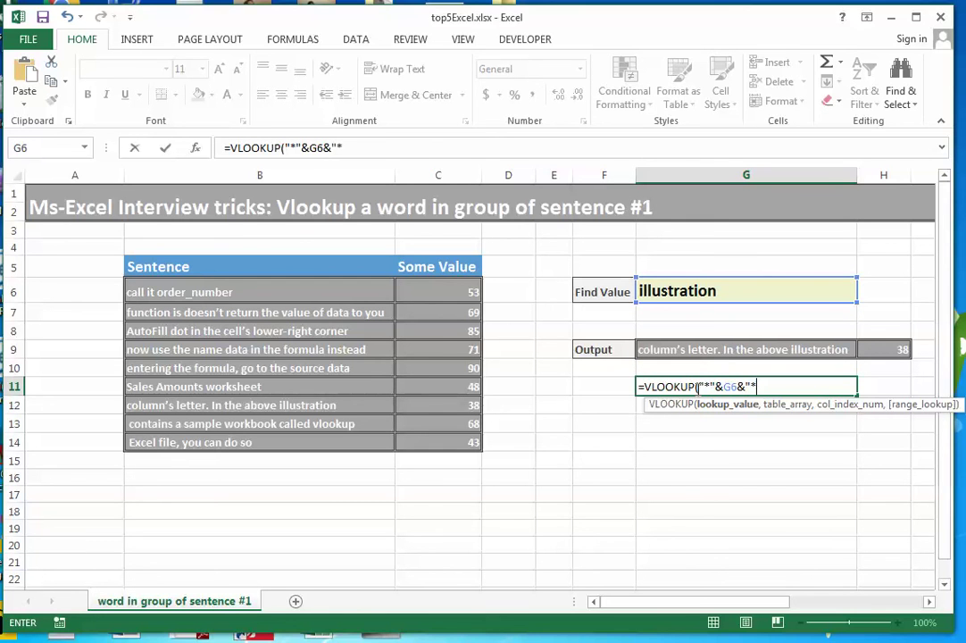
{"action": "type", "text": "\","}
Step: Set the table array of the G11 formula to the absolute range $B$6:$C$14
{"action": "key", "text": "Left"}
{"action": "key", "text": "Left"}
{"action": "key", "text": "Left"}
{"action": "key", "text": "Left"}
{"action": "key", "text": "Left"}
{"action": "key", "text": "Left"}
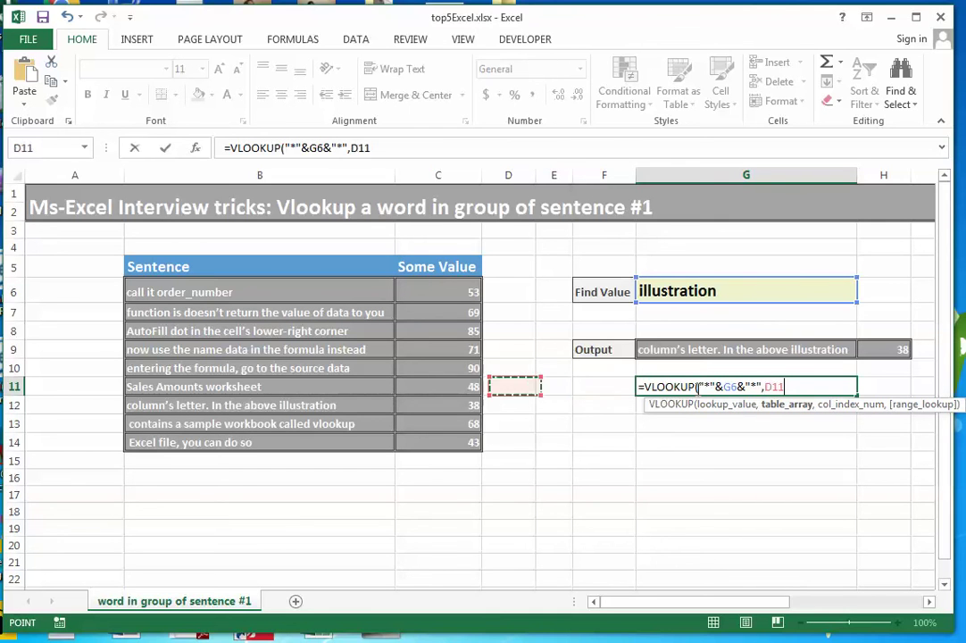
{"action": "key", "text": "Up"}
{"action": "key", "text": "Up"}
{"action": "key", "text": "Up"}
{"action": "key", "text": "Up"}
{"action": "key", "text": "Up"}
{"action": "key", "text": "Right"}
{"action": "key", "text": "shift+Right"}
{"action": "key", "text": "shift+Down"}
{"action": "key", "text": "shift+Down"}
{"action": "key", "text": "shift+Down"}
{"action": "key", "text": "shift+Down"}
{"action": "key", "text": "shift+Down"}
{"action": "key", "text": "shift+Down"}
{"action": "key", "text": "shift+Down"}
{"action": "key", "text": "shift+Down"}
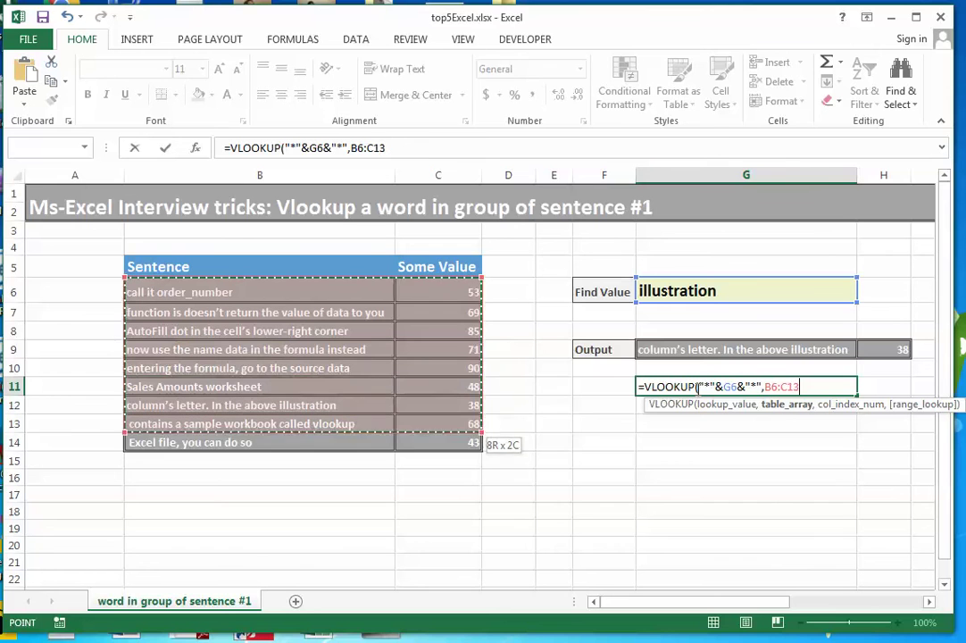
{"action": "key", "text": "F4"}
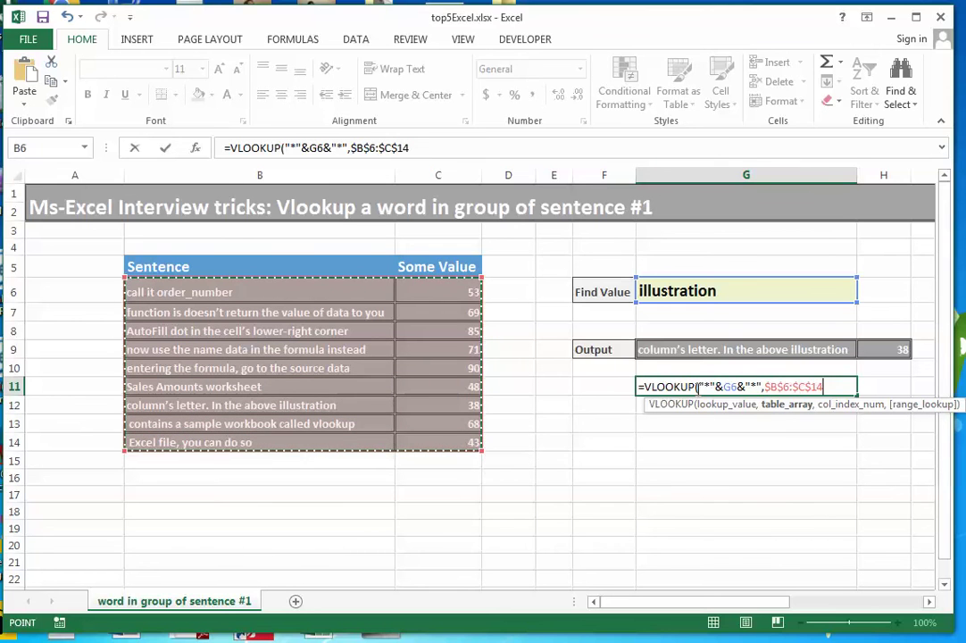
Step: Finish the G11 formula with column index 1 and 0 for exact match, and reselect the cell
{"action": "type", "text": ","}
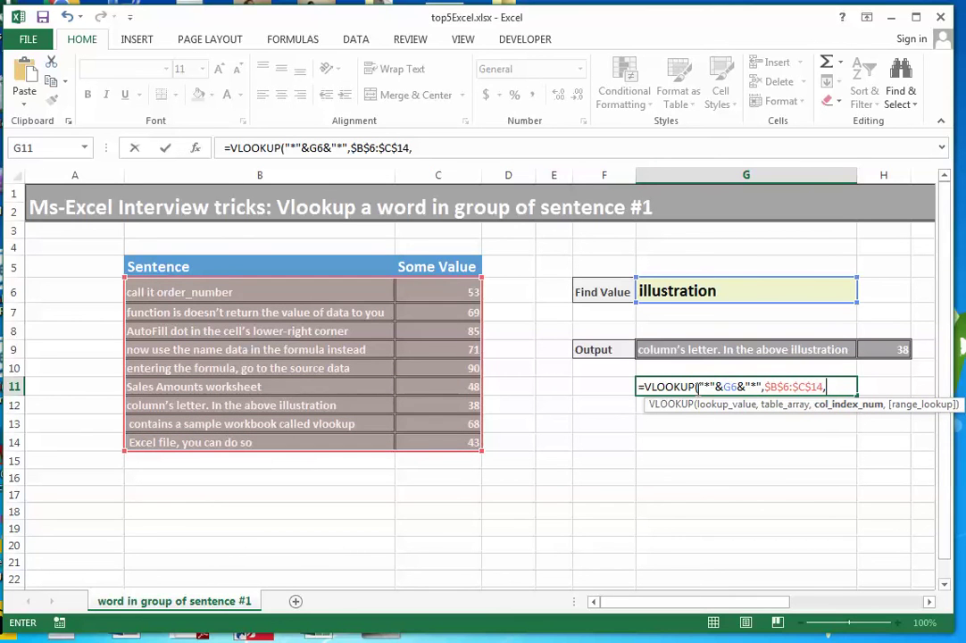
{"action": "type", "text": "1,"}
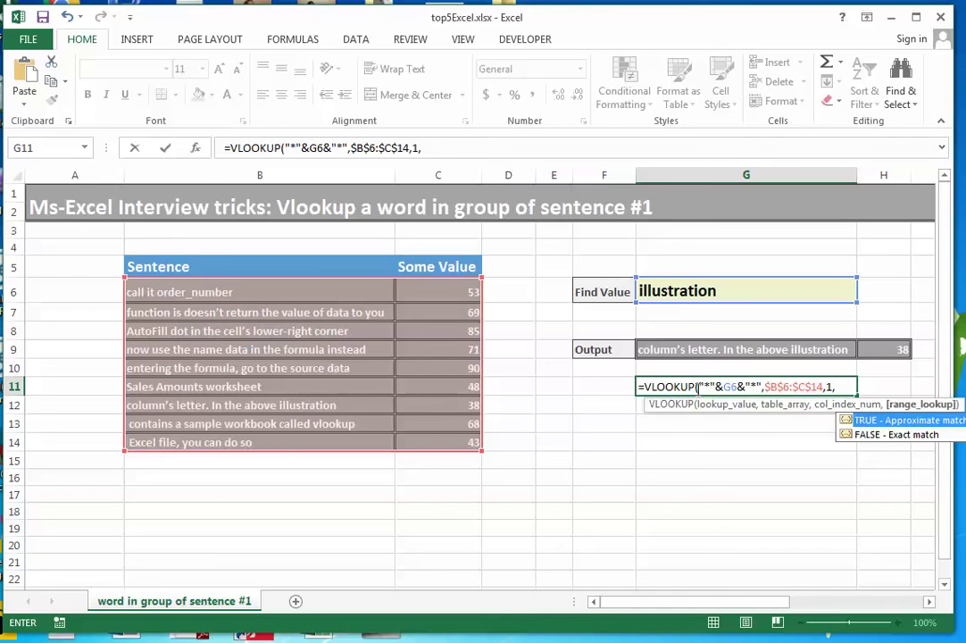
{"action": "type", "text": "0"}
{"action": "key", "text": "Return"}
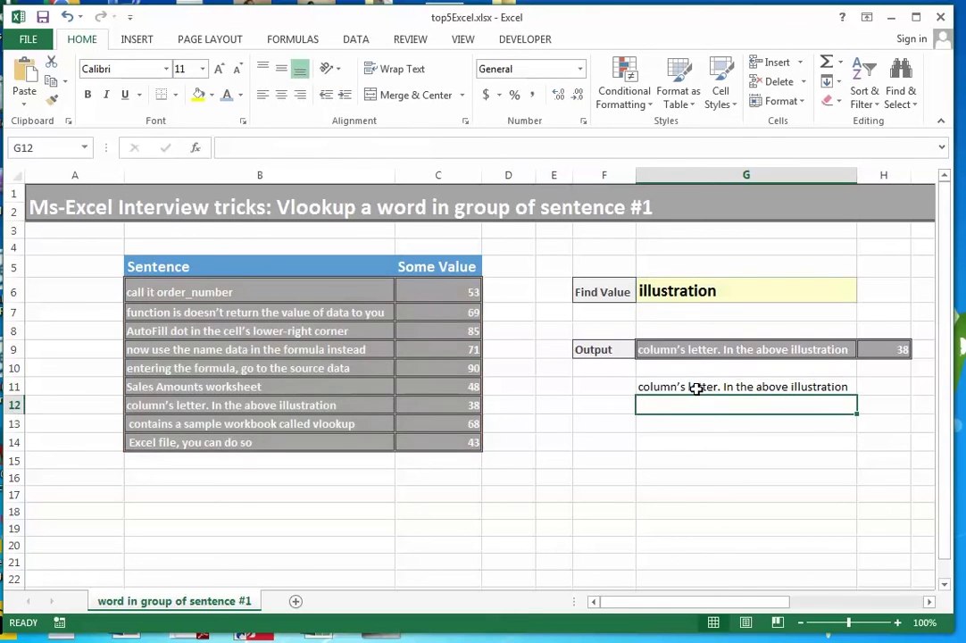
{"action": "left_click", "coordinate": [696, 388]}
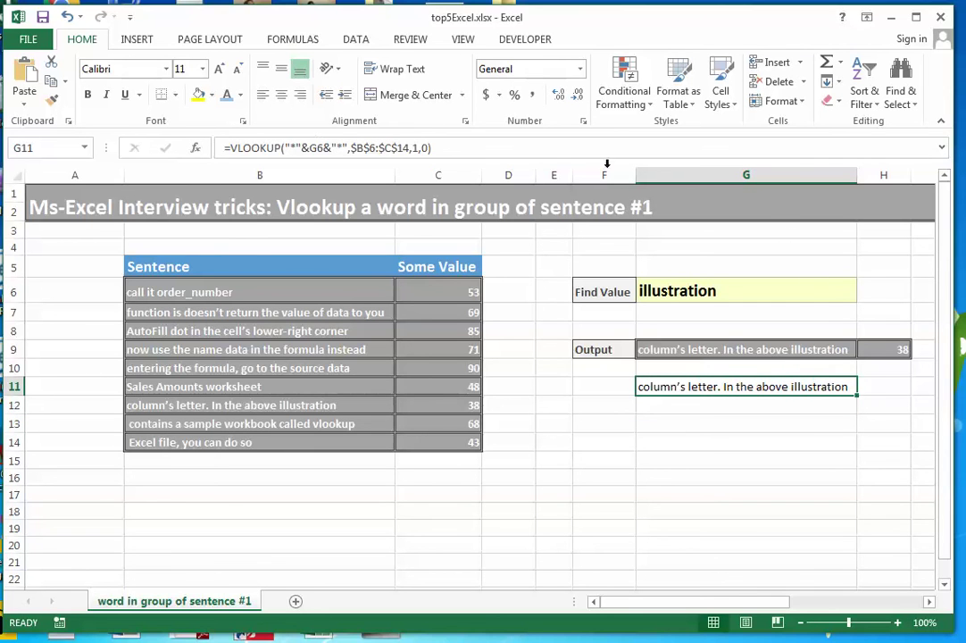
Step: Copy the VLOOKUP formula text from G11 into cell H11 with its references unchanged
{"action": "left_click", "coordinate": [900, 387]}
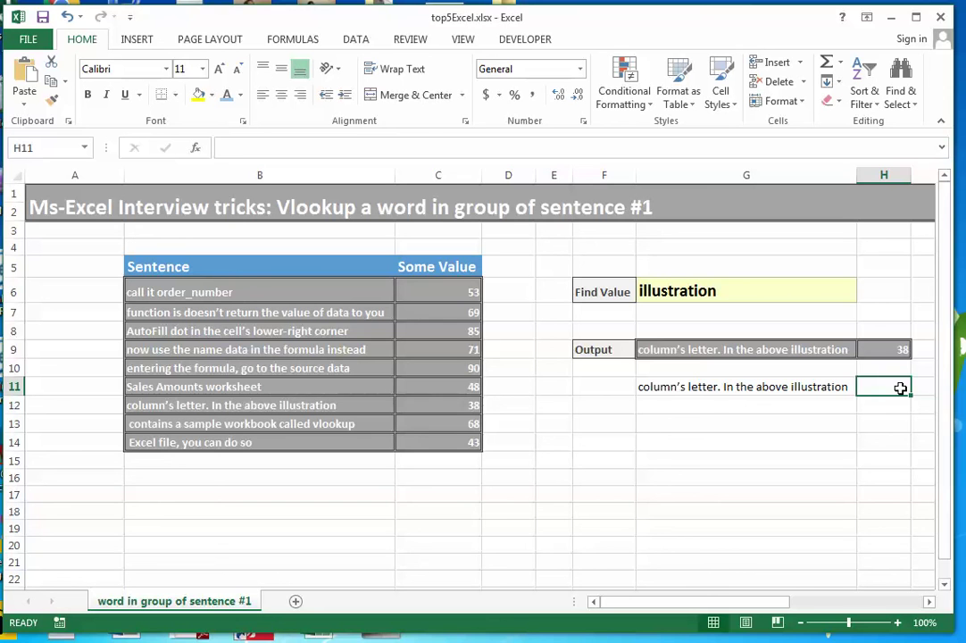
{"action": "key", "text": "Left"}
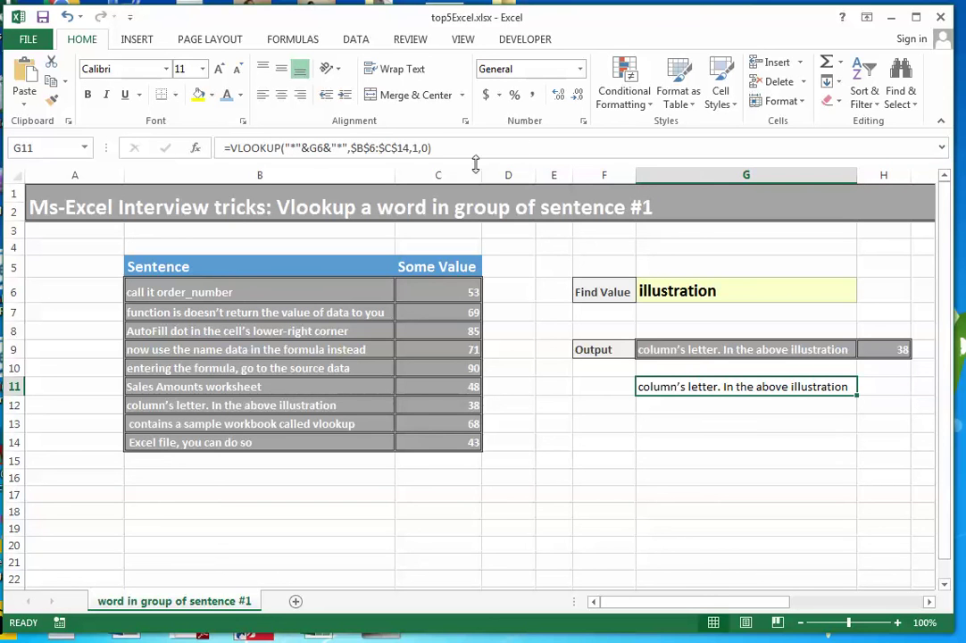
{"action": "key", "text": "F2"}
{"action": "key", "text": "Escape"}
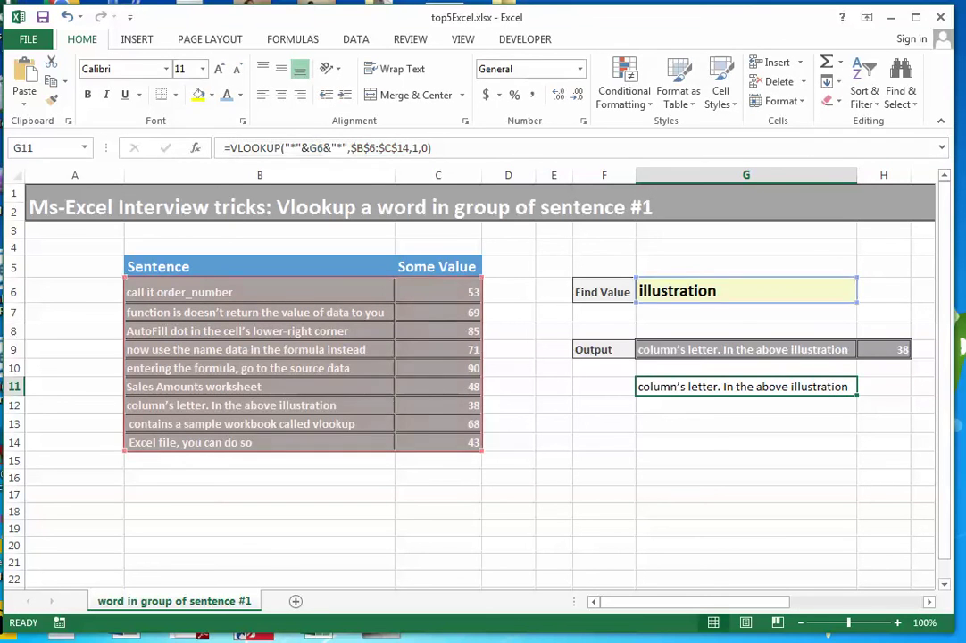
{"action": "left_click", "coordinate": [867, 386]}
{"action": "key", "text": "ctrl+v"}
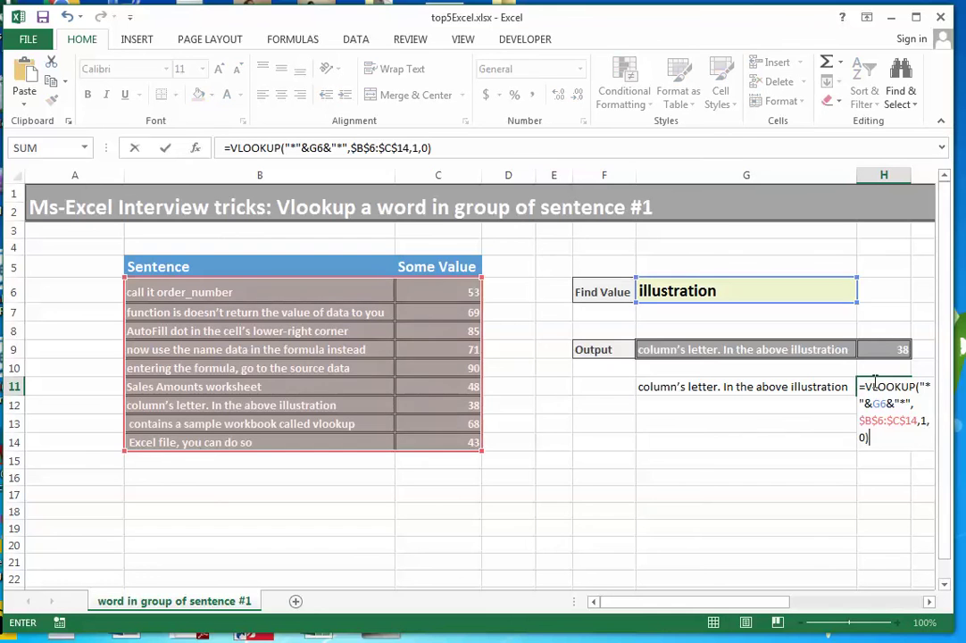
Step: Change the column index in the H11 formula to 2 to return the Some Value column
{"action": "left_click", "coordinate": [416, 148]}
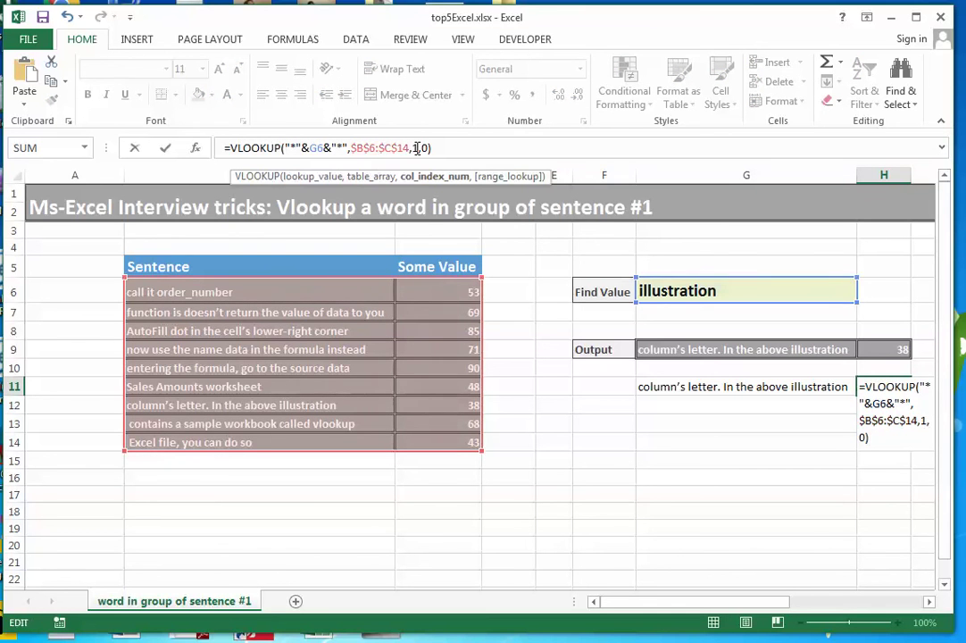
{"action": "key", "text": "BackSpace"}
{"action": "type", "text": "2"}
{"action": "key", "text": "Return"}
{"action": "key", "text": "Up"}
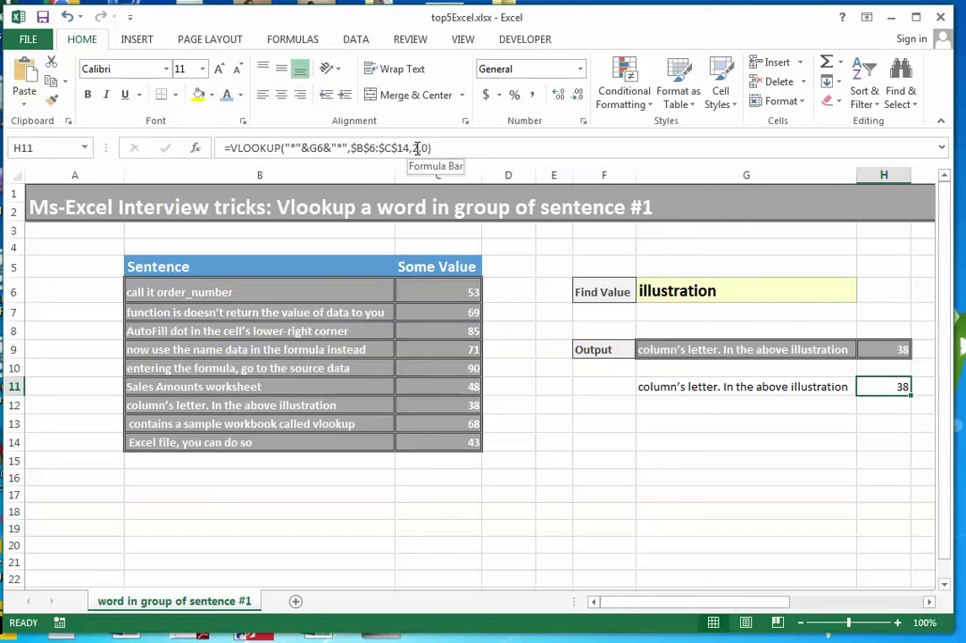